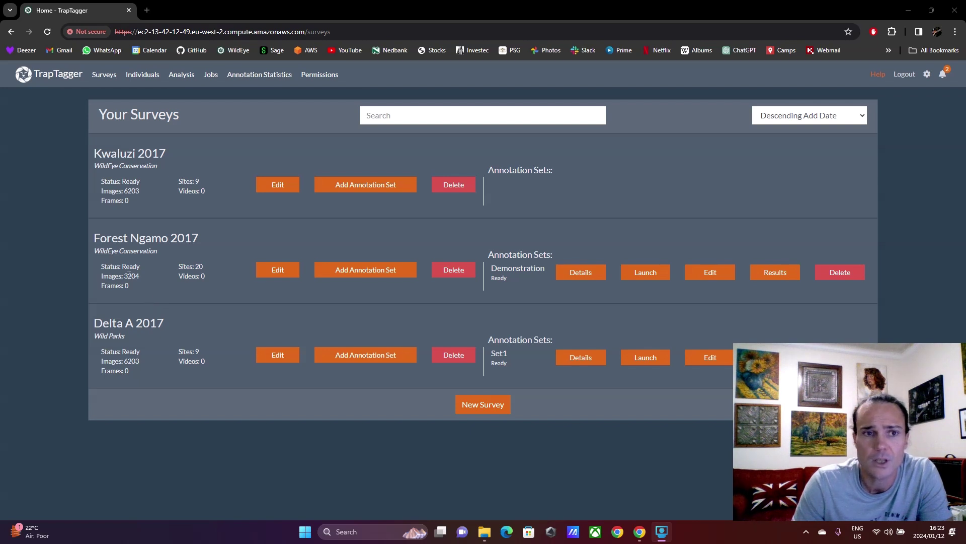
Review the listed surveys and the organisation each one belongs to.
{"action": "left_click_drag", "start_coordinate": [95, 153], "coordinate": [136, 166]}
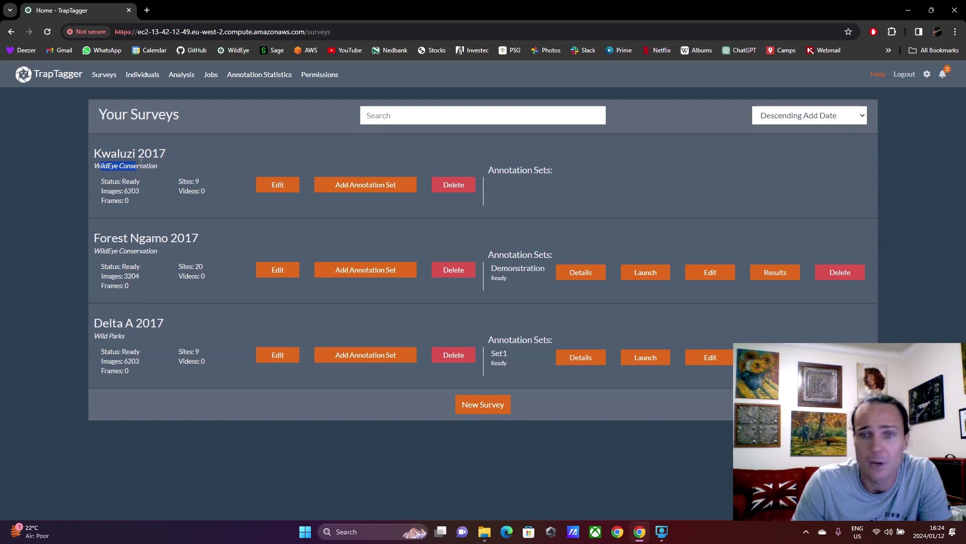
{"action": "left_click_drag", "start_coordinate": [100, 237], "coordinate": [144, 247]}
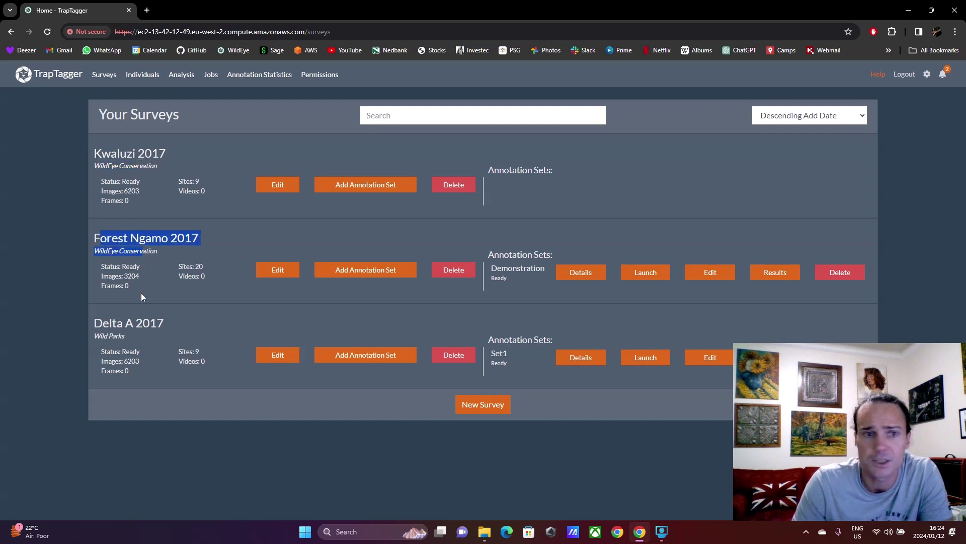
{"action": "left_click_drag", "start_coordinate": [102, 323], "coordinate": [113, 338]}
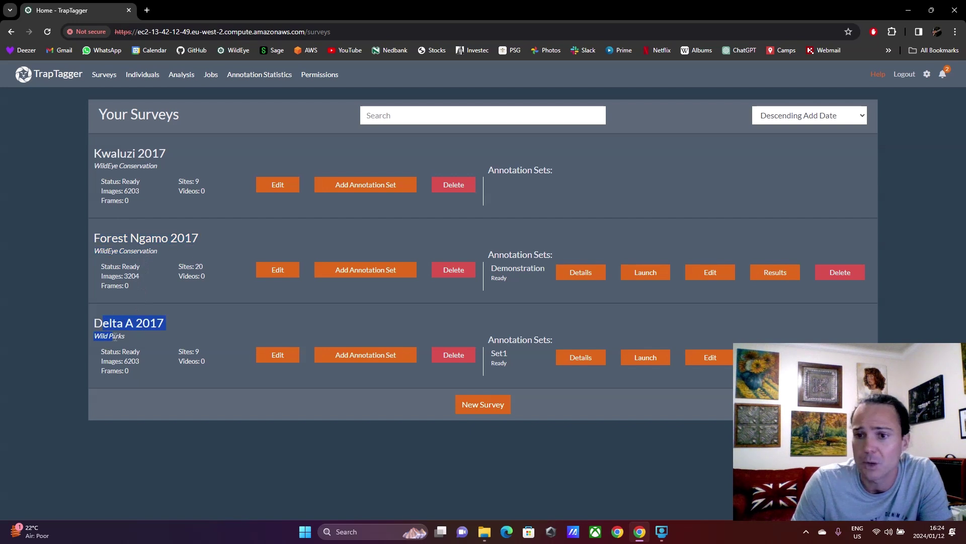
{"action": "left_click", "coordinate": [283, 153]}
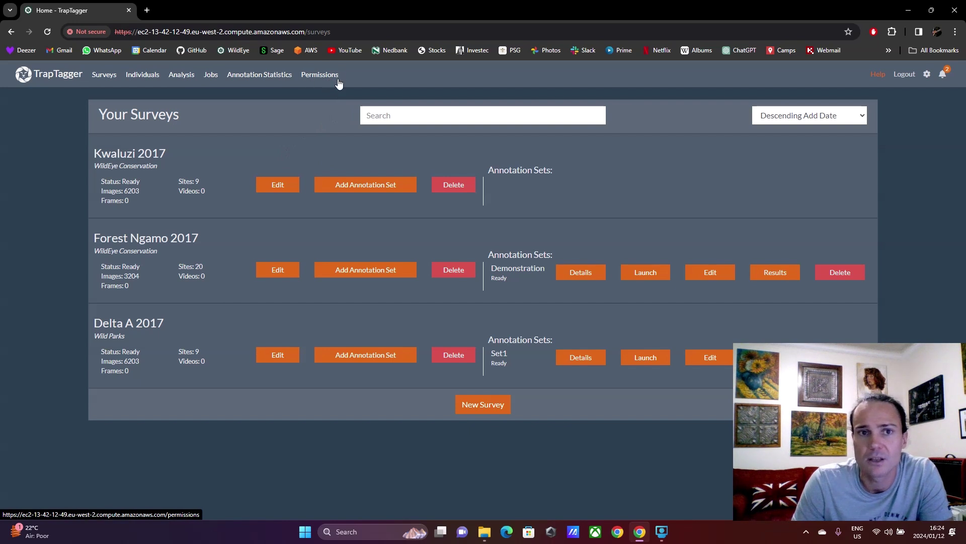
Open the permissions page, check your own organisation permissions, and bring up the list of organisation users.
{"action": "left_click", "coordinate": [323, 76]}
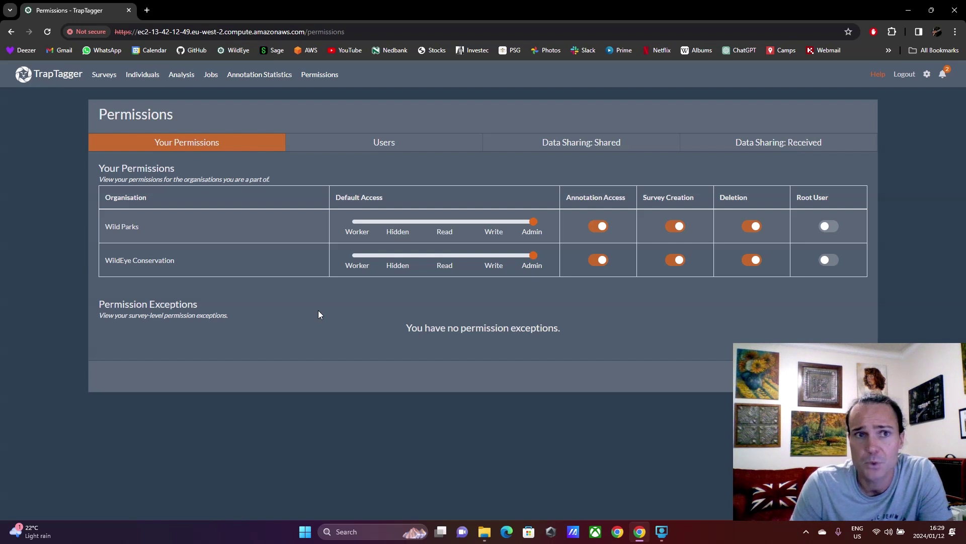
{"action": "left_click", "coordinate": [388, 145]}
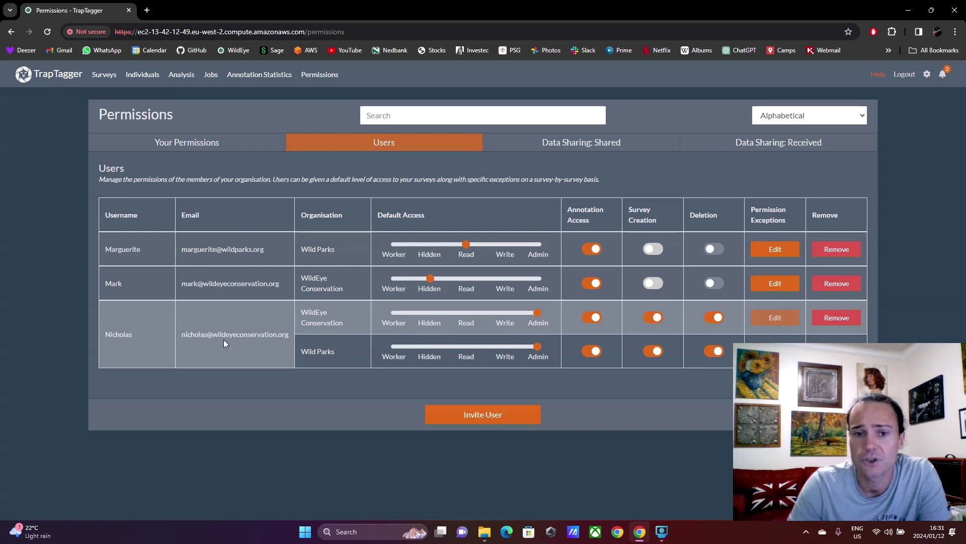
{"action": "left_click", "coordinate": [485, 415]}
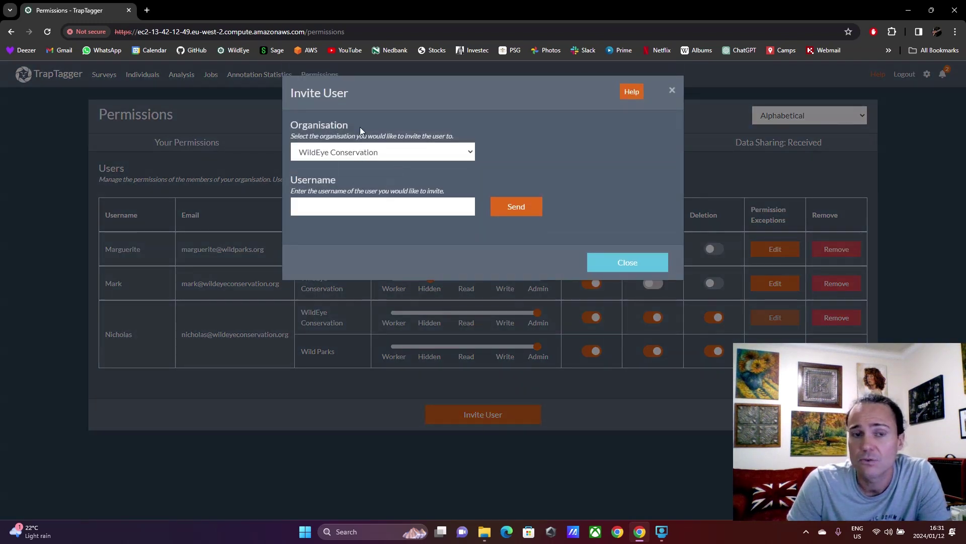
{"action": "left_click", "coordinate": [353, 158]}
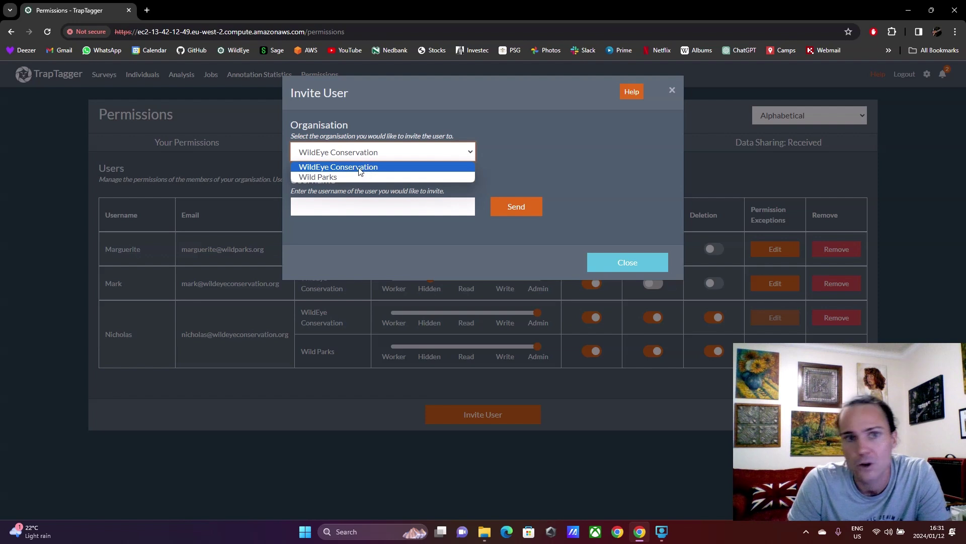
{"action": "left_click", "coordinate": [358, 167]}
{"action": "left_click", "coordinate": [355, 214]}
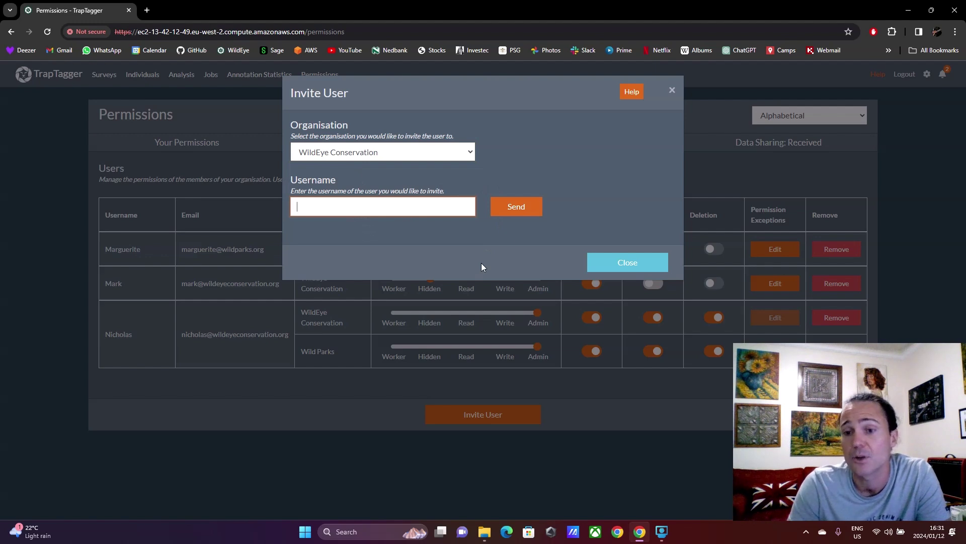
{"action": "left_click", "coordinate": [632, 262]}
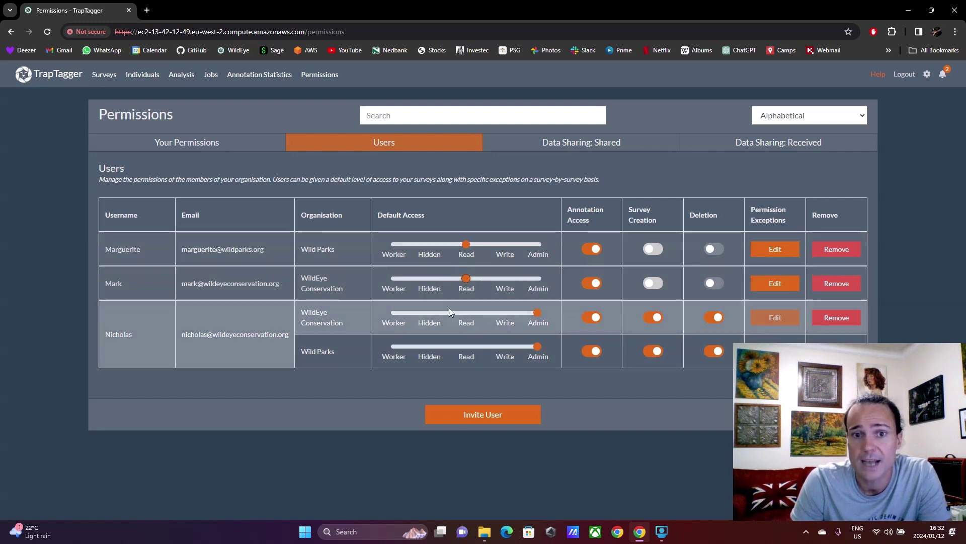
Set the non-admin WildEye Conservation user's default access to Read and turn off their annotation access.
{"action": "left_click", "coordinate": [473, 280]}
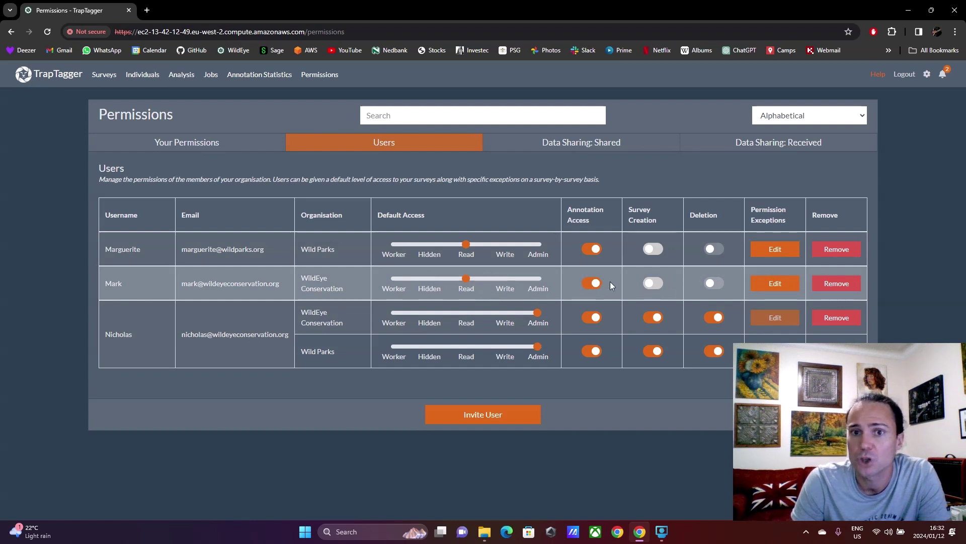
{"action": "left_click", "coordinate": [596, 287]}
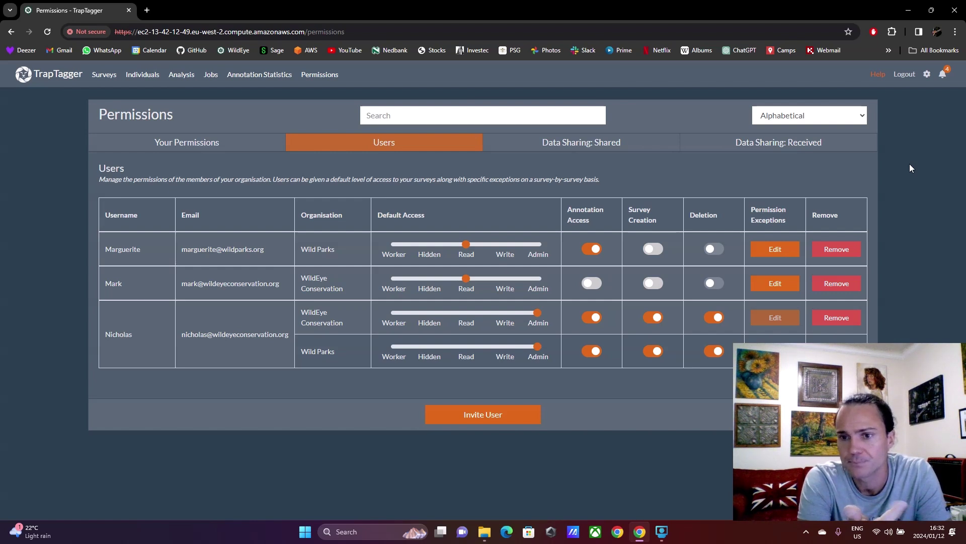
Read the newest notification about the user's annotation permission and dismiss the notifications.
{"action": "left_click", "coordinate": [951, 77]}
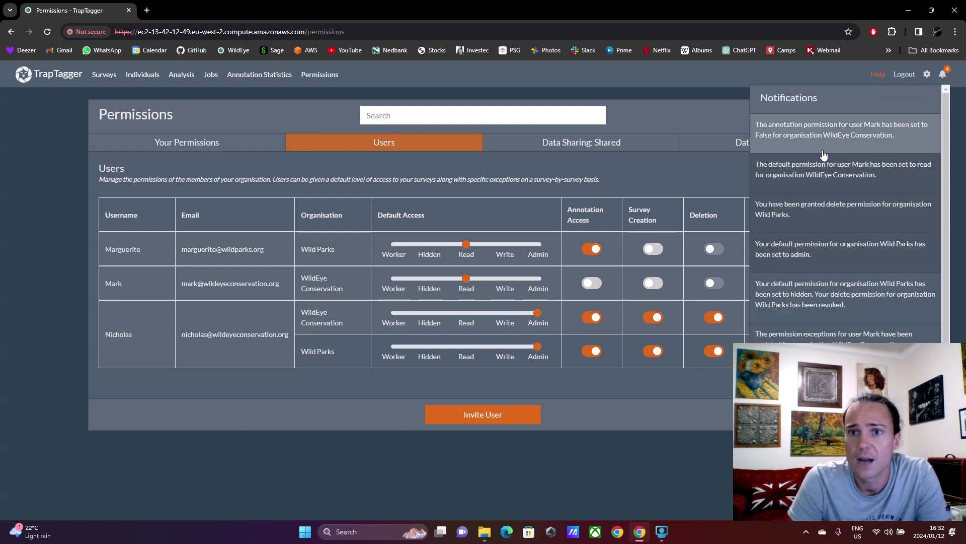
{"action": "left_click", "coordinate": [789, 129]}
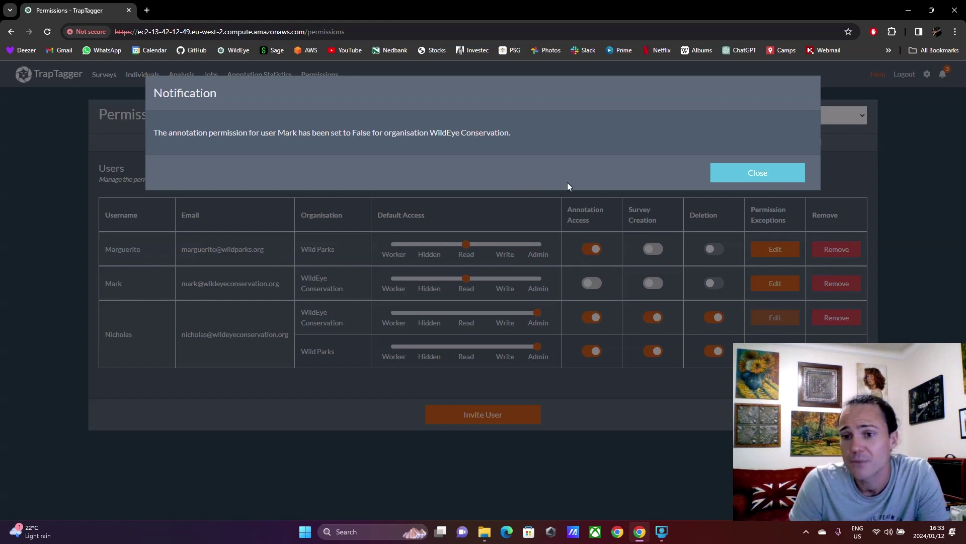
{"action": "left_click", "coordinate": [732, 176]}
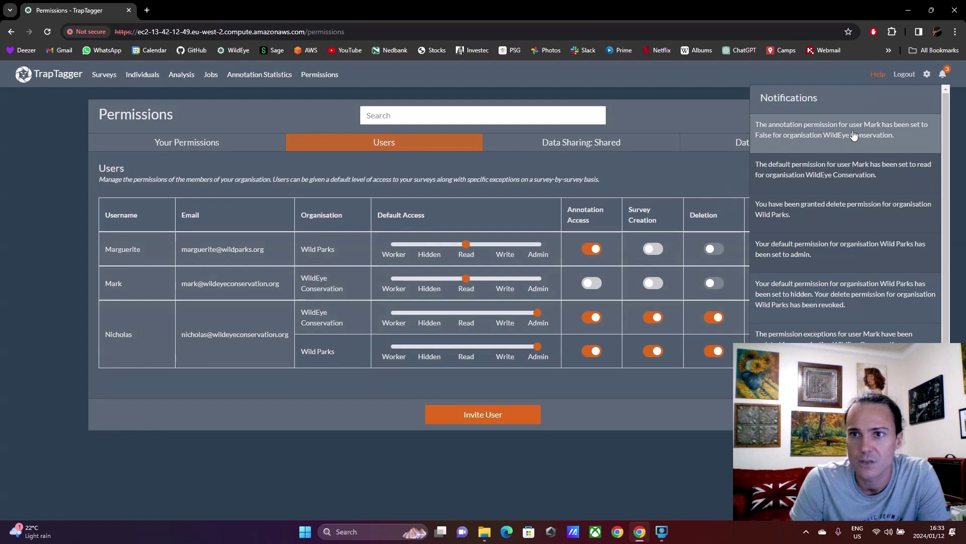
{"action": "left_click", "coordinate": [741, 107]}
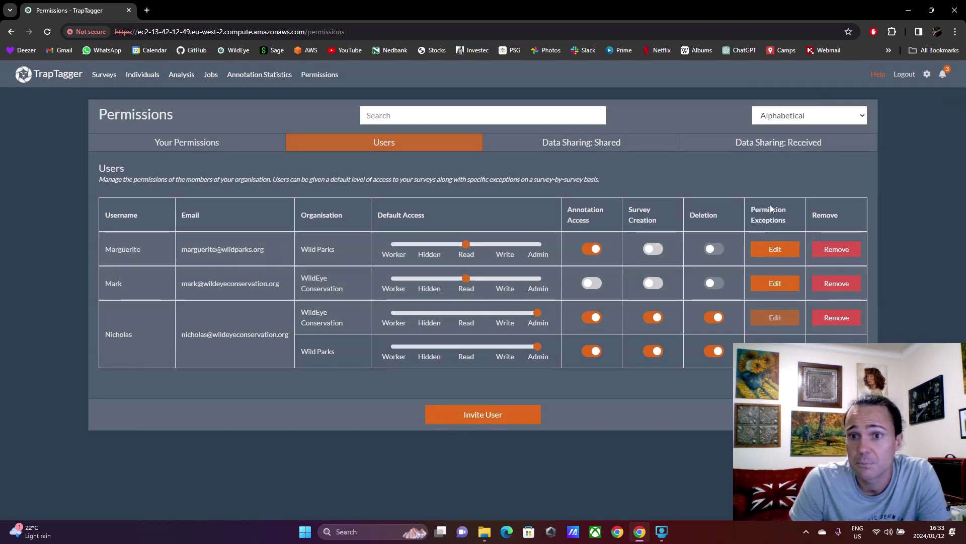
Add and save a permission exception giving the non-admin WildEye Conservation user Hidden access to the Kwaluzi 2017 survey.
{"action": "left_click", "coordinate": [774, 284]}
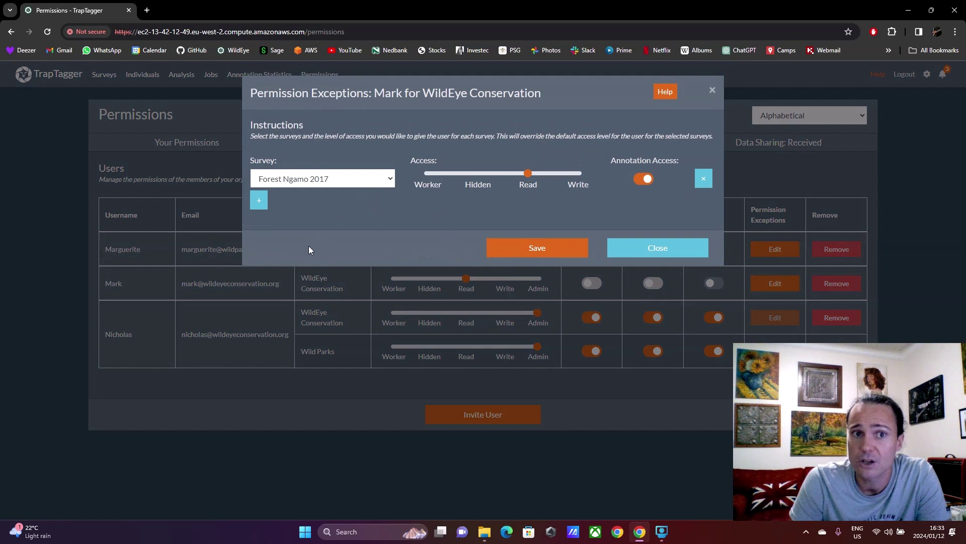
{"action": "left_click", "coordinate": [259, 200]}
{"action": "left_click", "coordinate": [298, 203]}
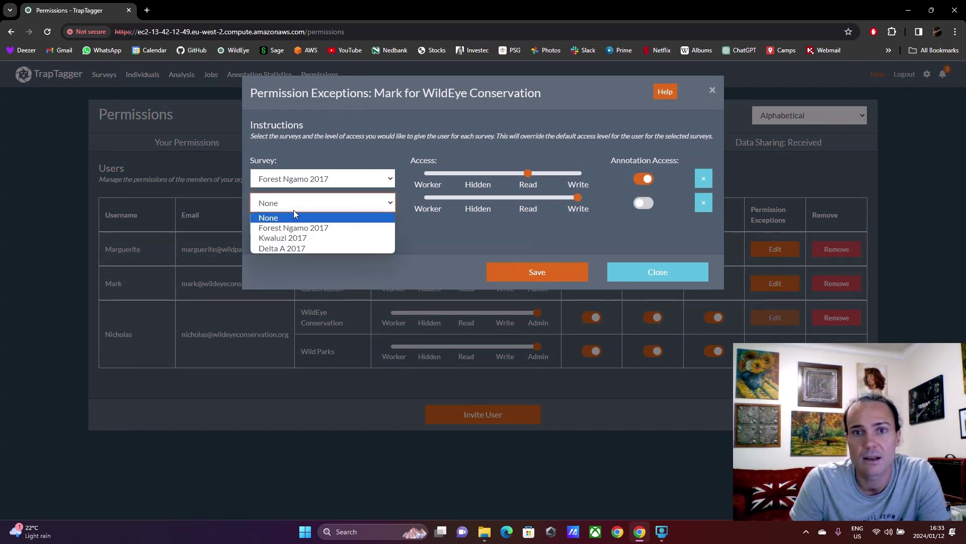
{"action": "left_click", "coordinate": [291, 238]}
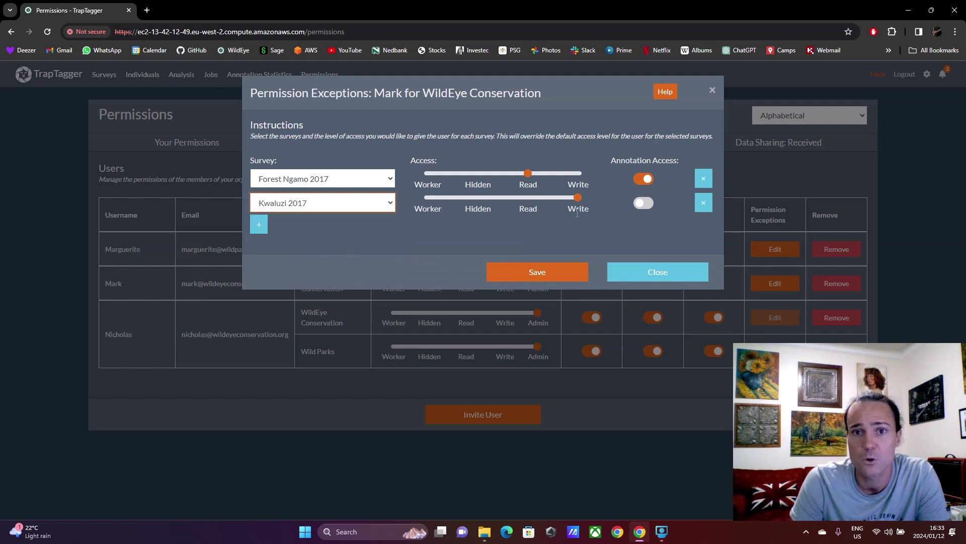
{"action": "left_click_drag", "start_coordinate": [577, 198], "coordinate": [478, 198]}
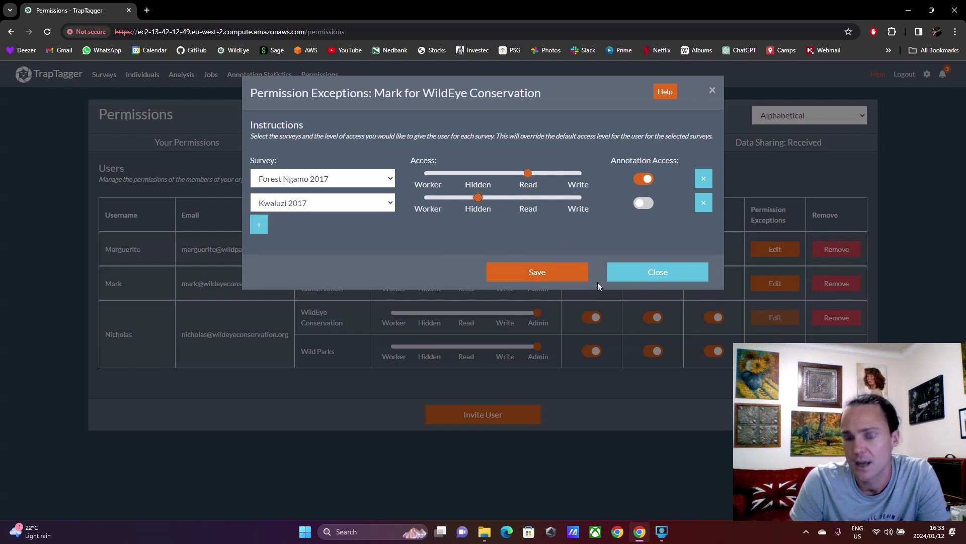
{"action": "left_click", "coordinate": [567, 274]}
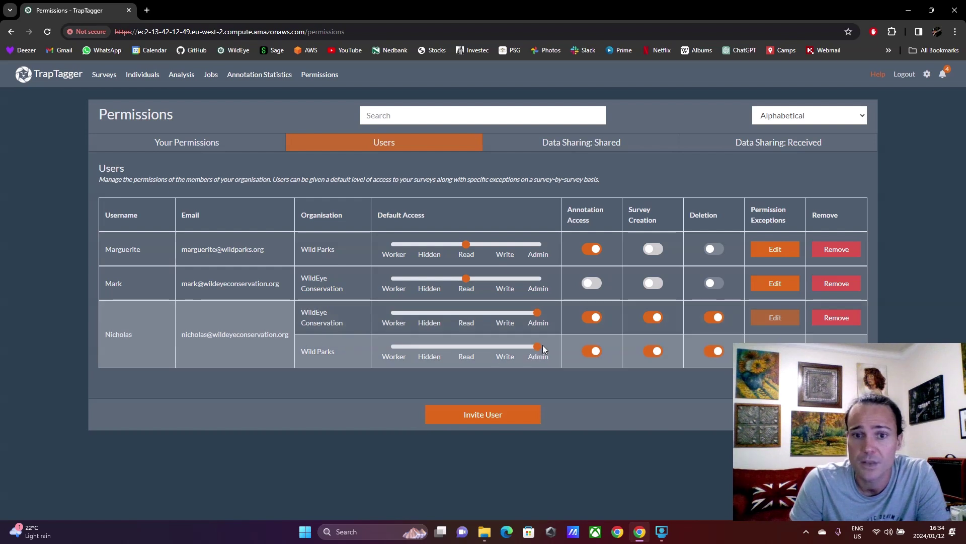
Lower the default access for Wild Parks to Hidden for the user who belongs to both organisations.
{"action": "left_click_drag", "start_coordinate": [538, 348], "coordinate": [430, 347]}
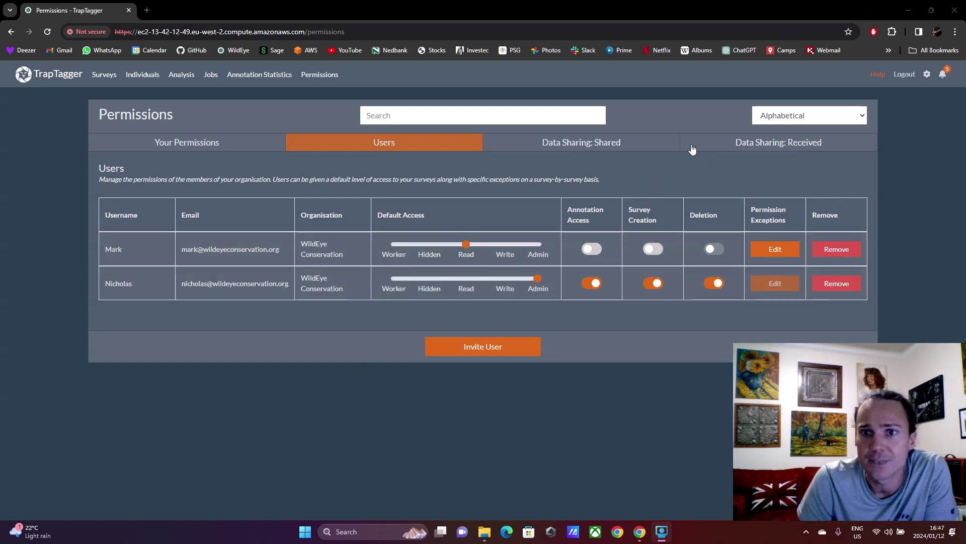
Examine the surveys shared with other organisations, checking the Forest Ngamo 2017 entry's owner, receiving organisation and contact e-mail.
{"action": "left_click", "coordinate": [615, 145]}
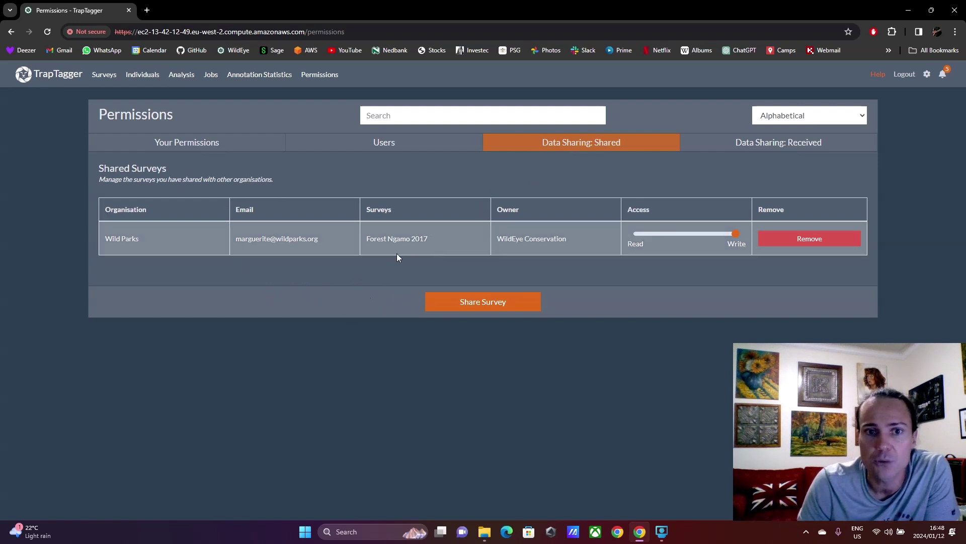
{"action": "left_click_drag", "start_coordinate": [374, 238], "coordinate": [424, 238]}
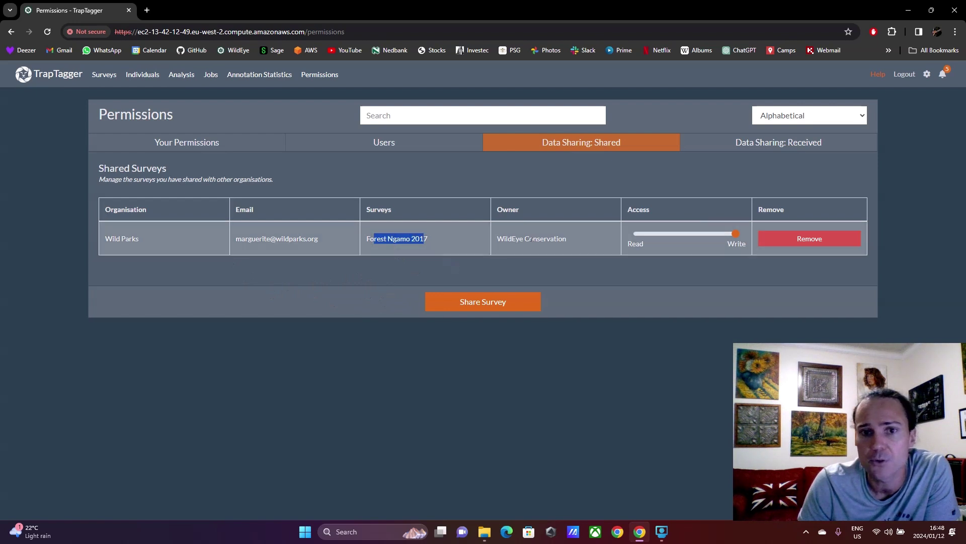
{"action": "left_click_drag", "start_coordinate": [508, 238], "coordinate": [566, 244]}
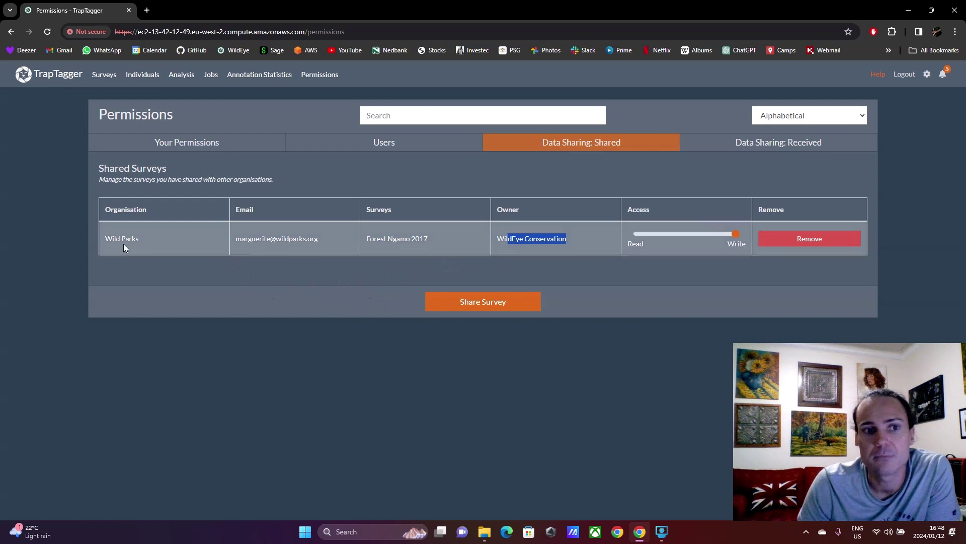
{"action": "left_click_drag", "start_coordinate": [112, 239], "coordinate": [132, 238]}
{"action": "left_click_drag", "start_coordinate": [241, 239], "coordinate": [282, 238]}
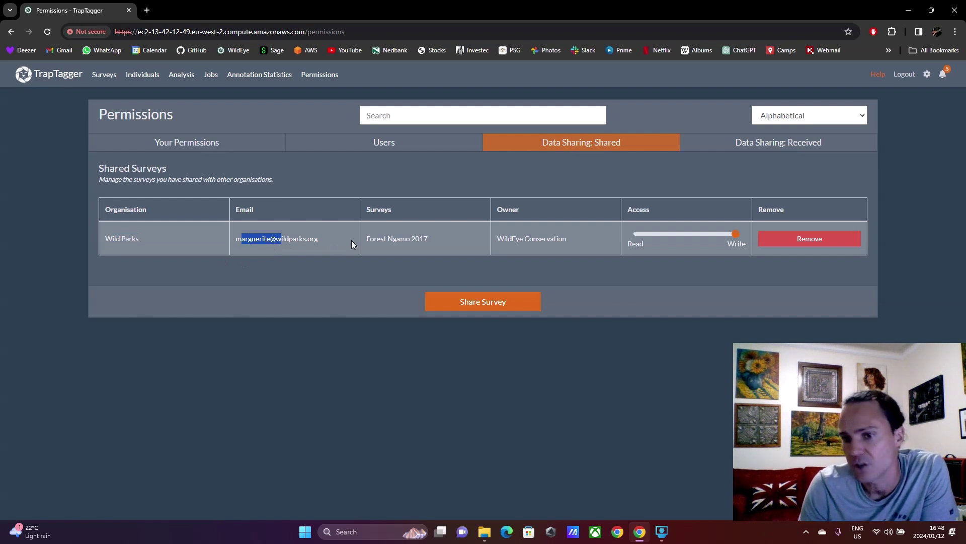
{"action": "left_click", "coordinate": [633, 293]}
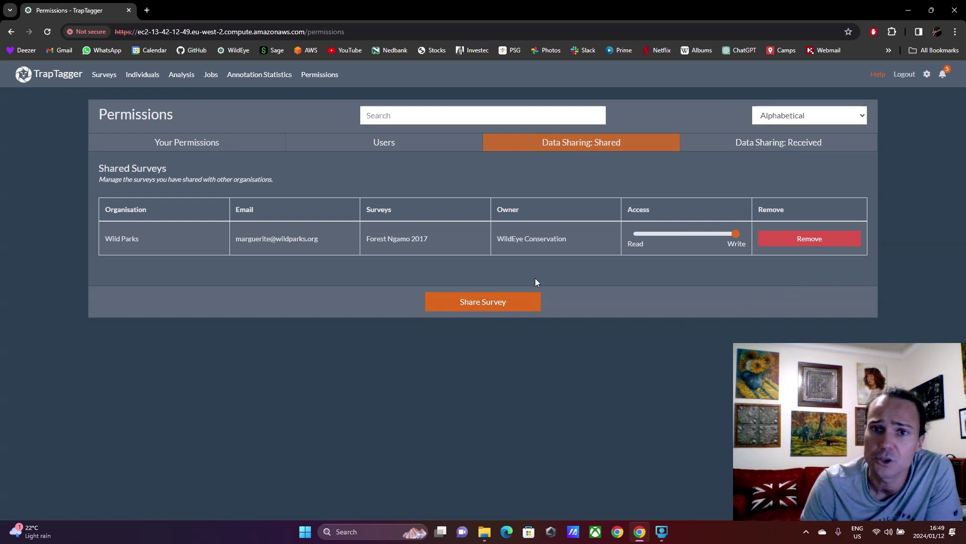
{"action": "left_click", "coordinate": [502, 302]}
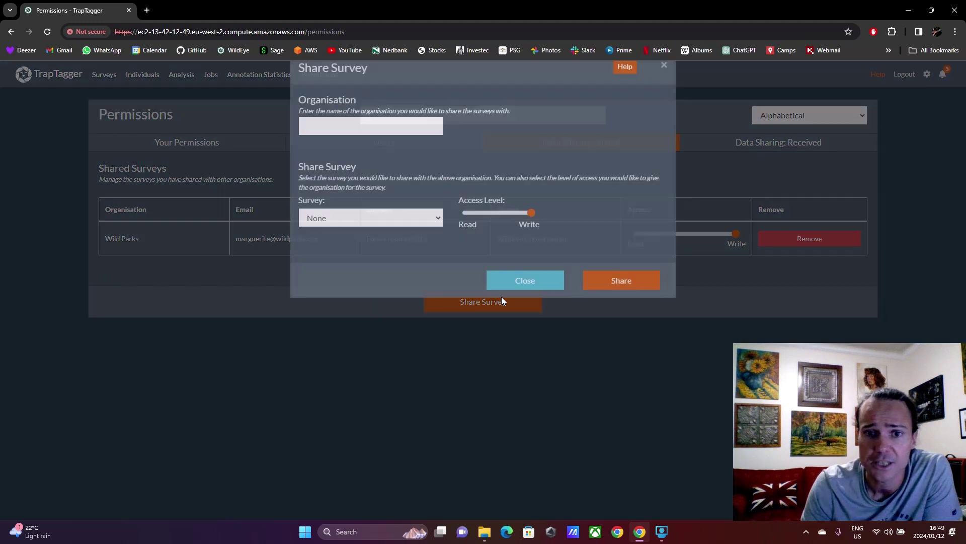
{"action": "left_click", "coordinate": [408, 153]}
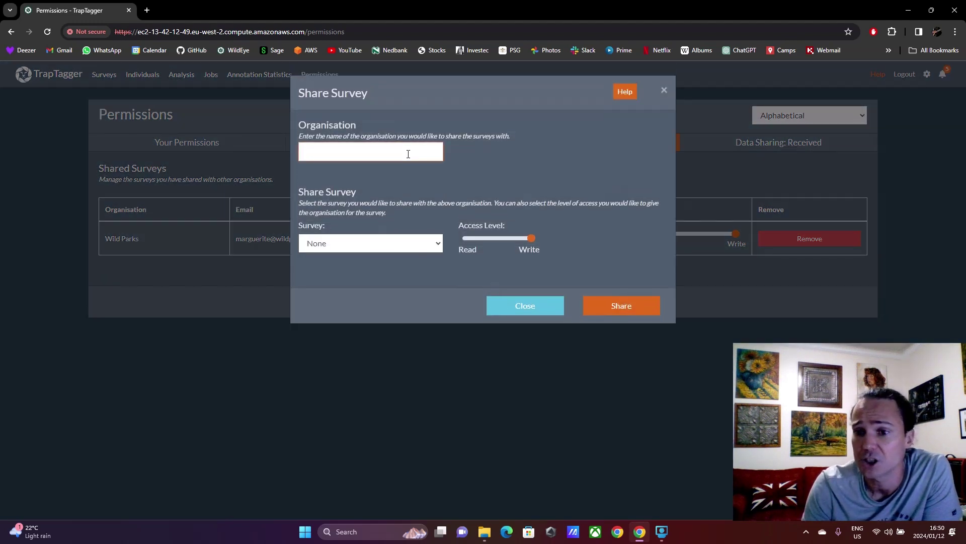
{"action": "left_click", "coordinate": [340, 243]}
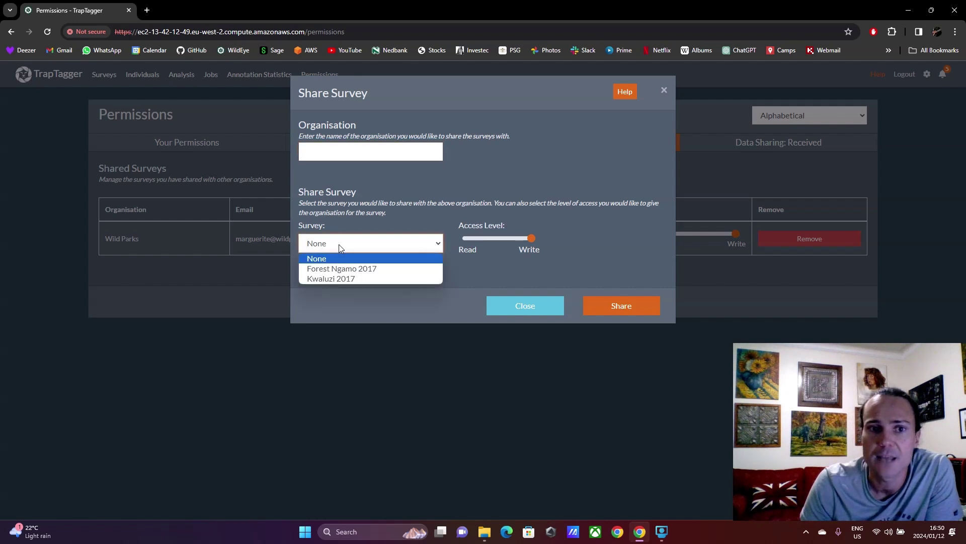
{"action": "left_click", "coordinate": [337, 283]}
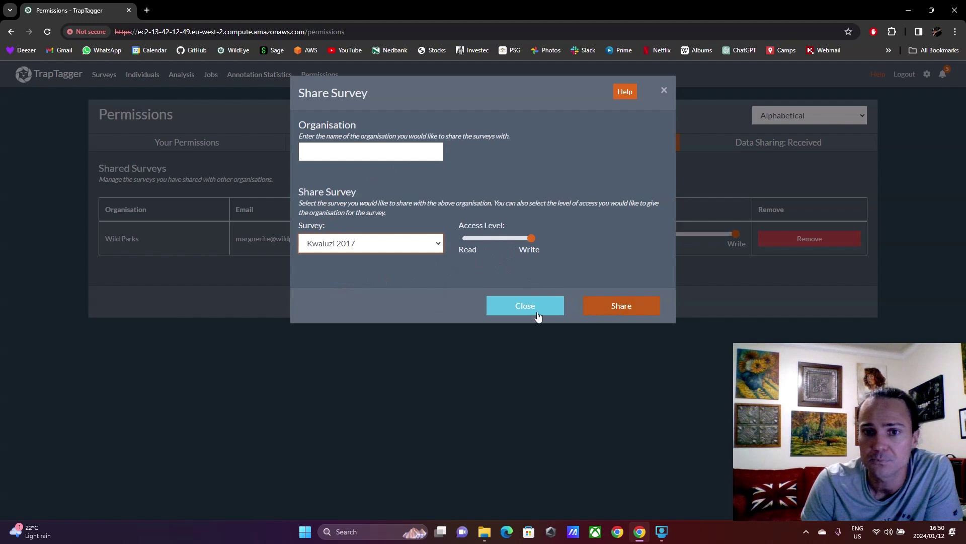
{"action": "left_click", "coordinate": [549, 306]}
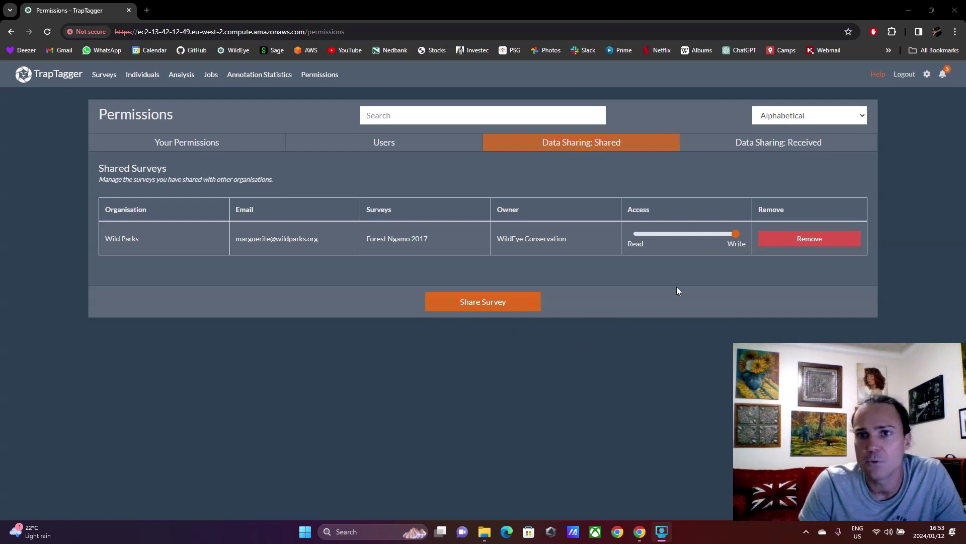
Examine the surveys received from other organisations, checking the Delta A 2017 entry and the organisation it is shared with.
{"action": "left_click", "coordinate": [764, 149]}
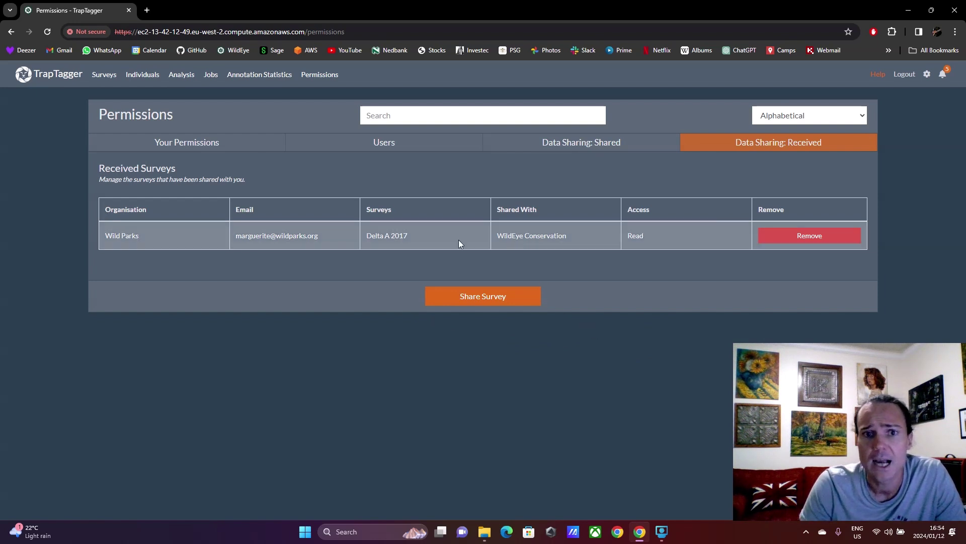
{"action": "double_click", "coordinate": [373, 236]}
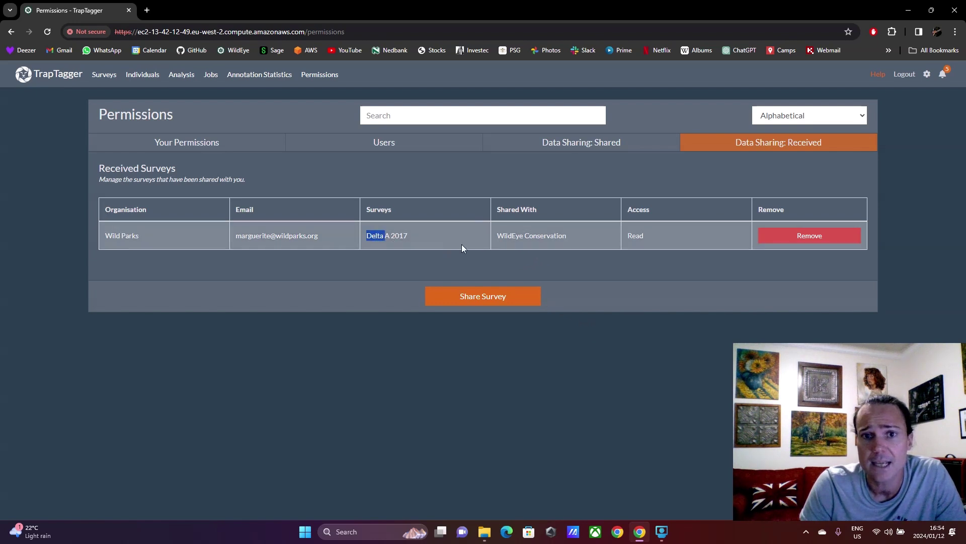
{"action": "left_click_drag", "start_coordinate": [497, 235], "coordinate": [568, 236]}
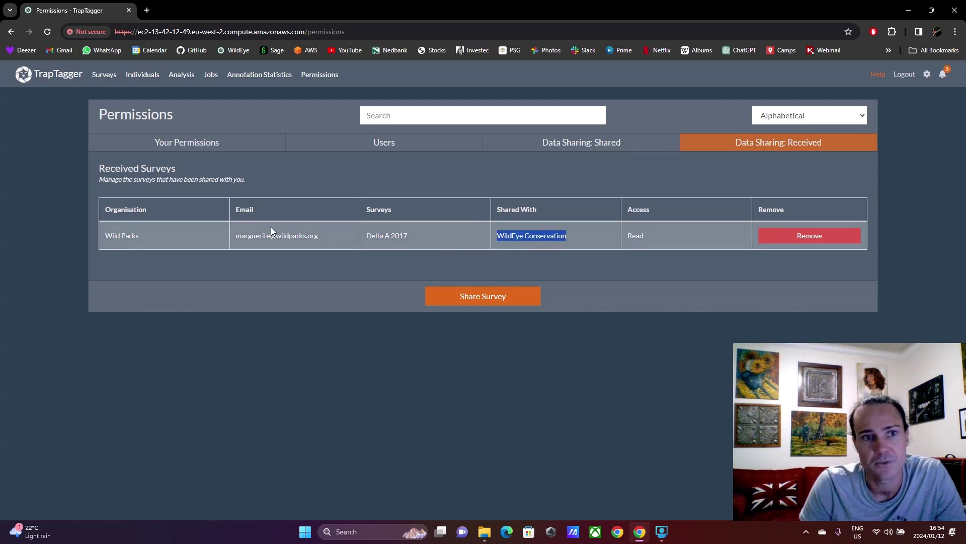
Examine the received survey entry's sending organisation, contact e-mail and access level.
{"action": "left_click_drag", "start_coordinate": [141, 236], "coordinate": [104, 237]}
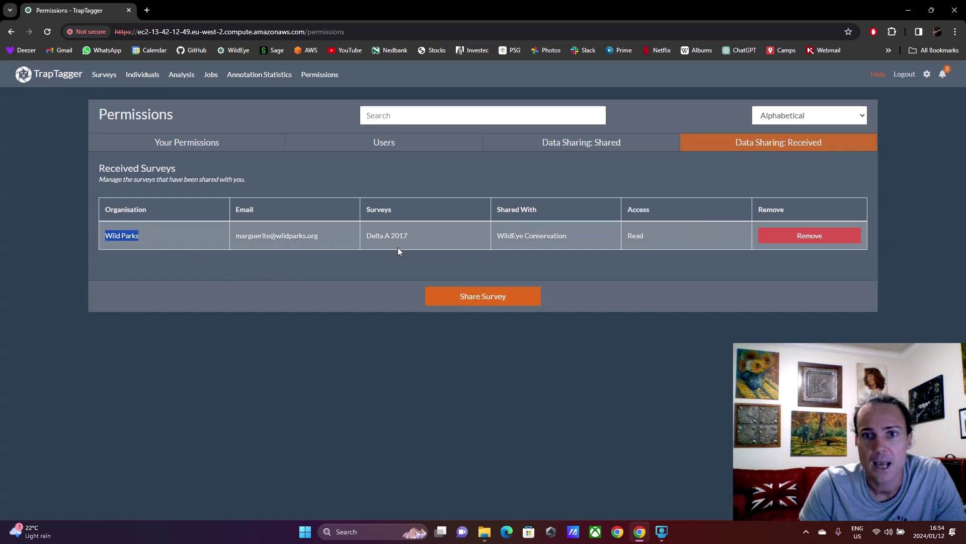
{"action": "left_click_drag", "start_coordinate": [242, 236], "coordinate": [342, 244]}
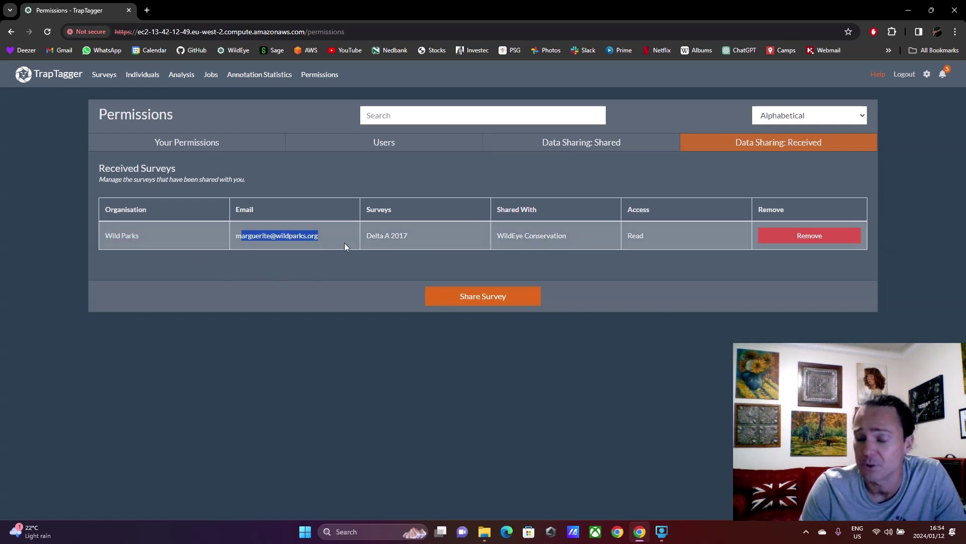
{"action": "left_click_drag", "start_coordinate": [654, 236], "coordinate": [628, 236]}
{"action": "left_click", "coordinate": [625, 270]}
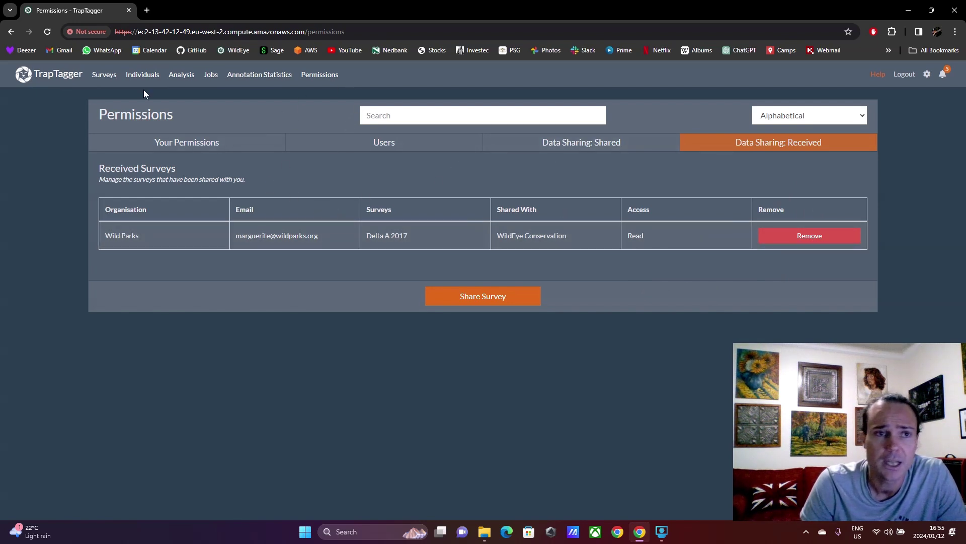
Go to the surveys list and search it for "delta" to check the options available for the shared survey.
{"action": "left_click", "coordinate": [106, 76]}
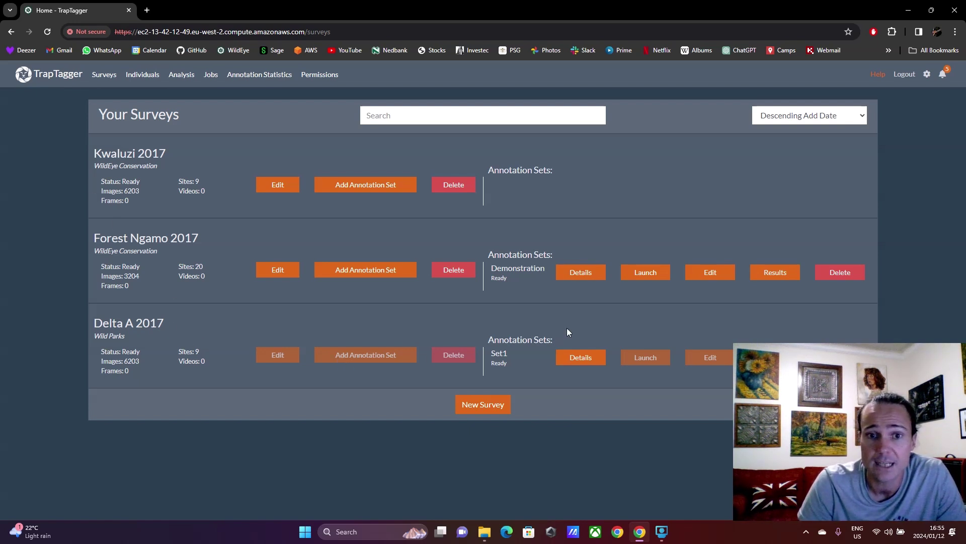
{"action": "left_click", "coordinate": [502, 120]}
{"action": "type", "text": "delta"}
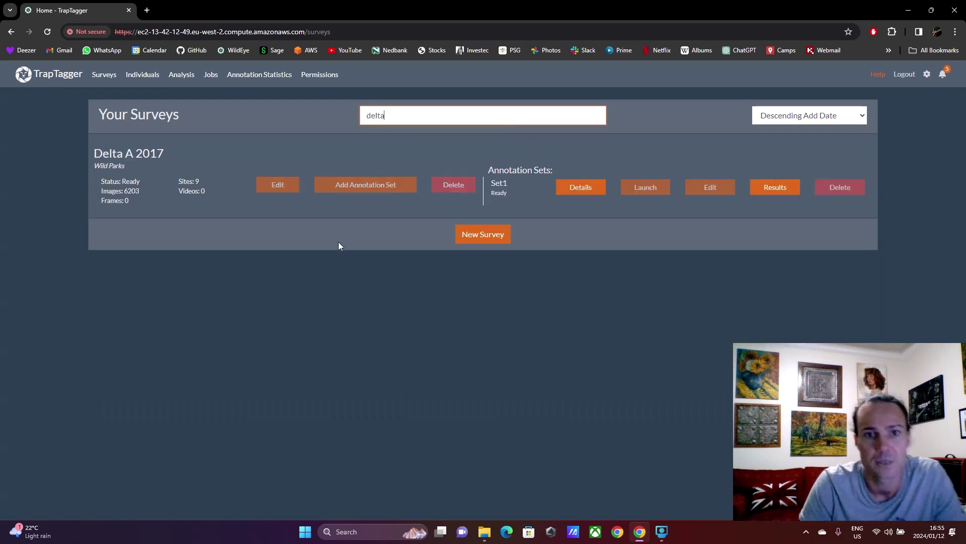
{"action": "left_click", "coordinate": [338, 254]}
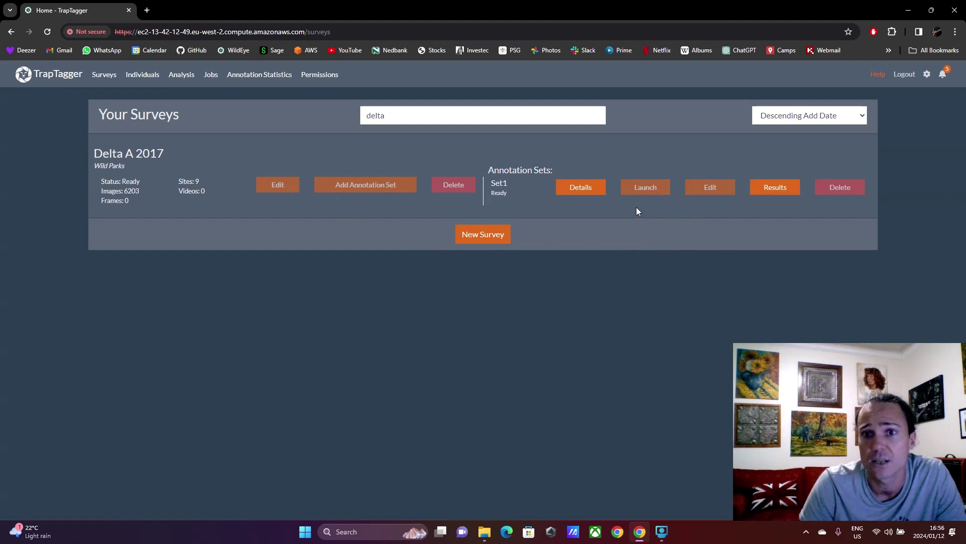
Explore the images of the Delta A 2017 survey from Set1's results, and return to the surveys list.
{"action": "left_click", "coordinate": [776, 188]}
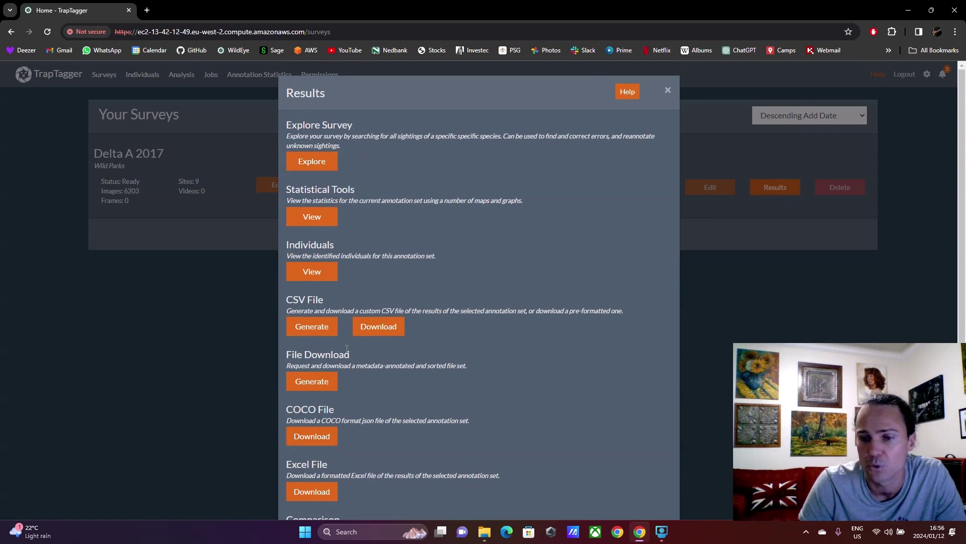
{"action": "left_click", "coordinate": [312, 161]}
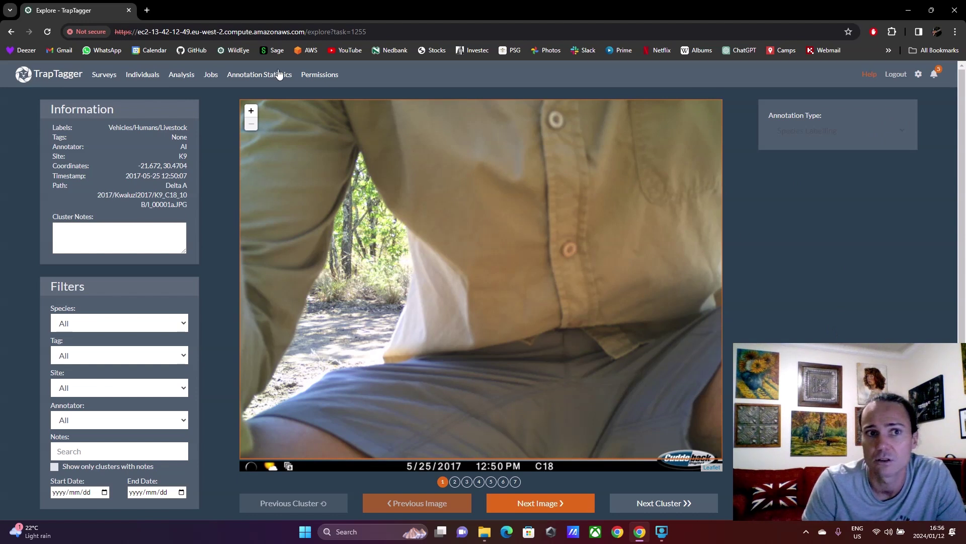
{"action": "left_click", "coordinate": [96, 75]}
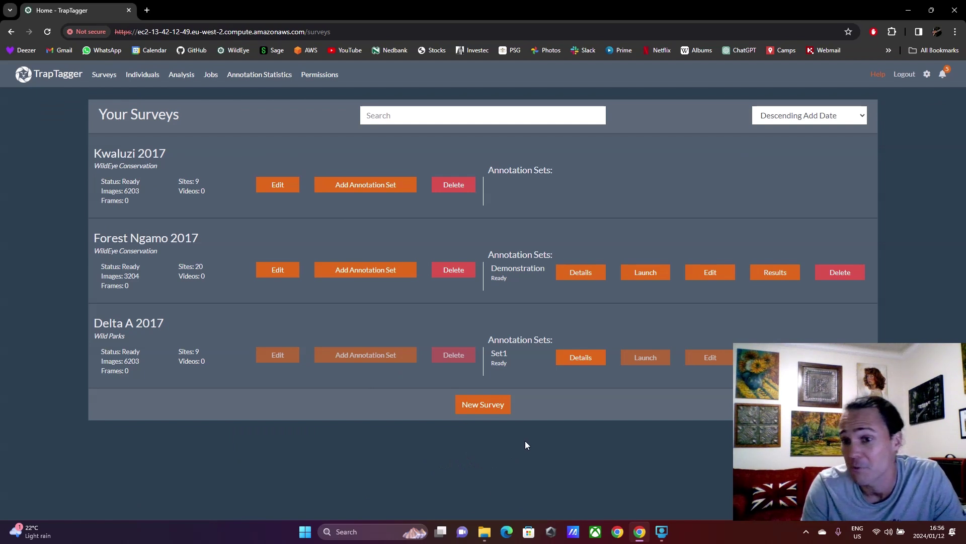
Start a new survey and set its non-admin permissions to Hidden access with annotation access No.
{"action": "left_click", "coordinate": [494, 406]}
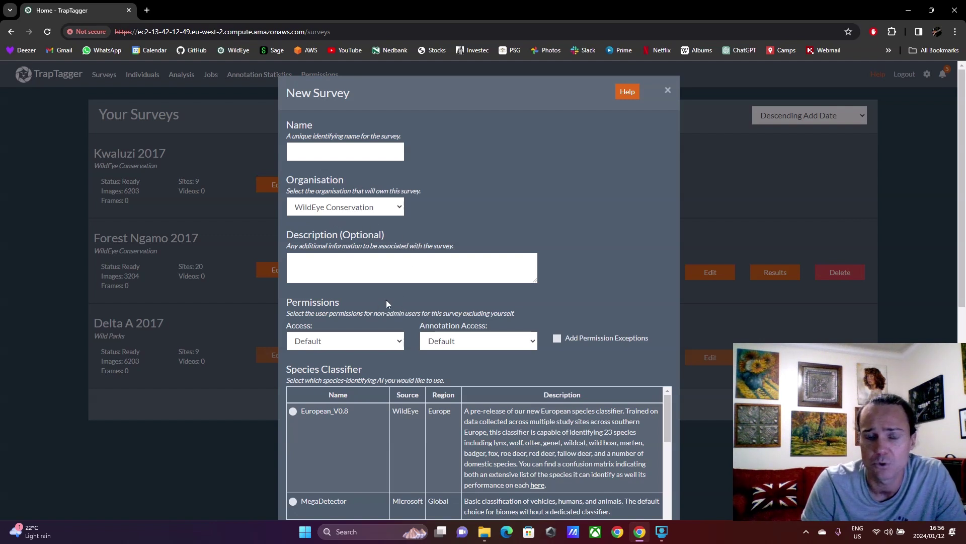
{"action": "scroll", "coordinate": [331, 316], "scroll_direction": "down", "scroll_amount": 1}
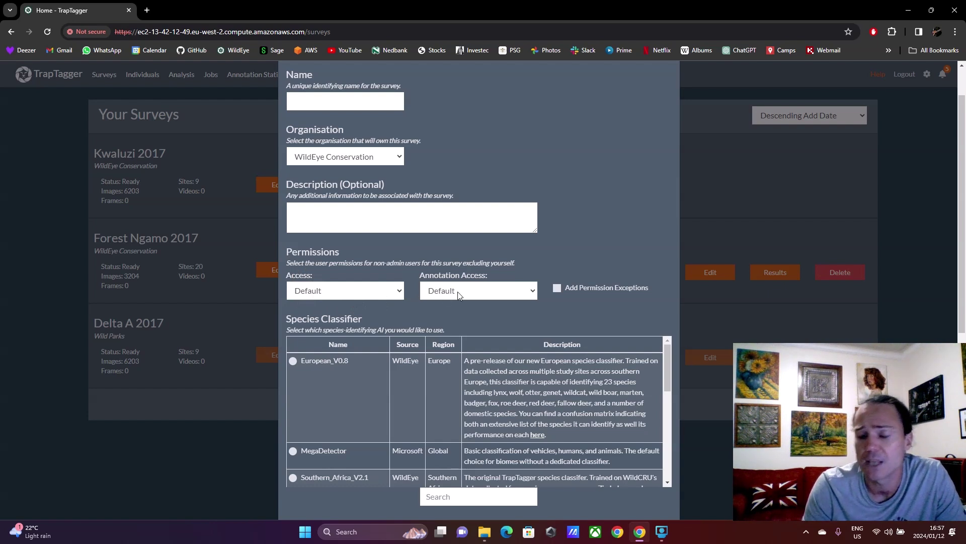
{"action": "left_click", "coordinate": [365, 291]}
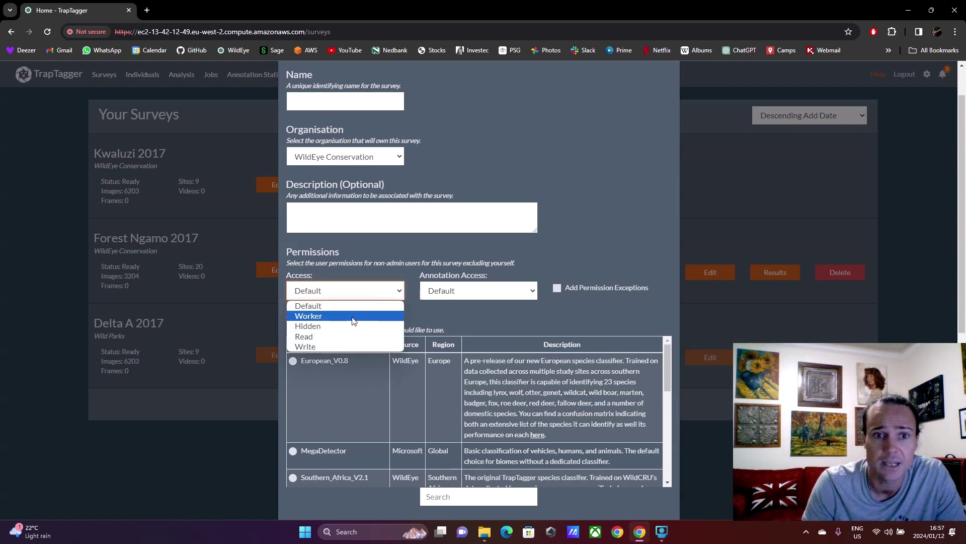
{"action": "left_click", "coordinate": [350, 322]}
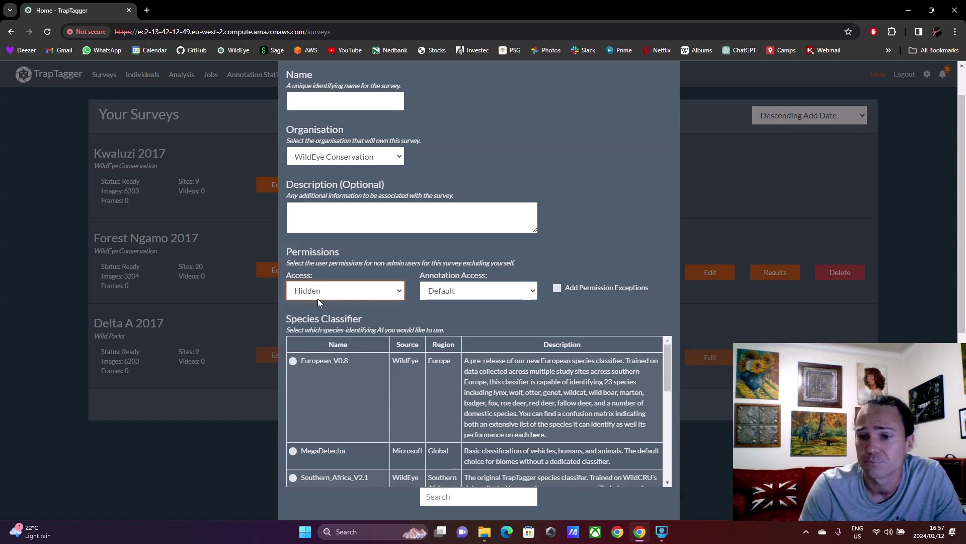
{"action": "left_click", "coordinate": [462, 295]}
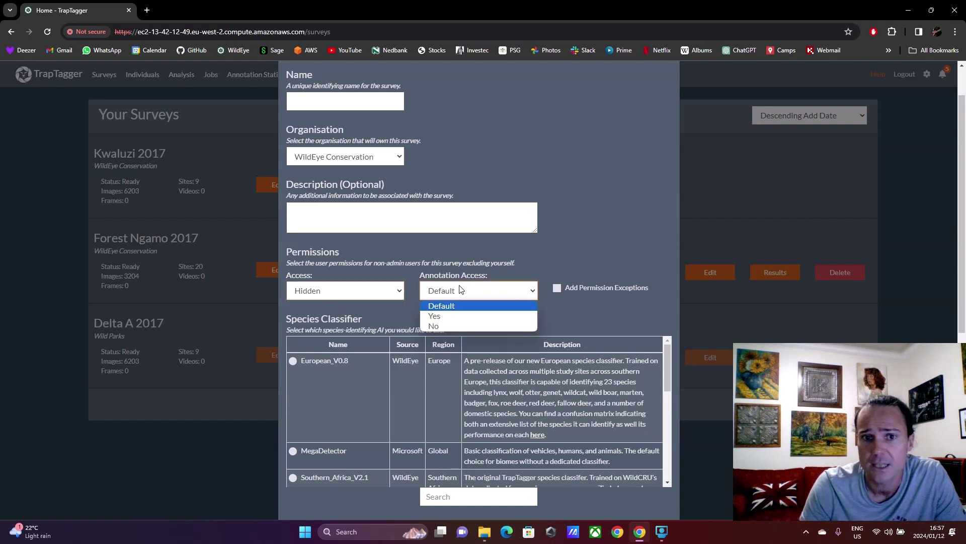
{"action": "left_click", "coordinate": [454, 326]}
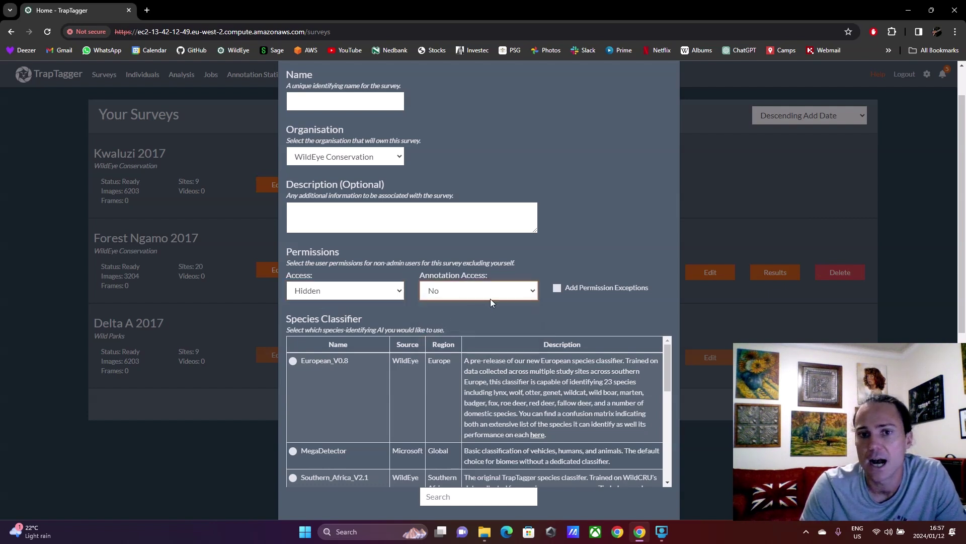
Add a permission exception to the new survey giving the listed non-admin user Read access with annotation access enabled.
{"action": "left_click", "coordinate": [557, 287]}
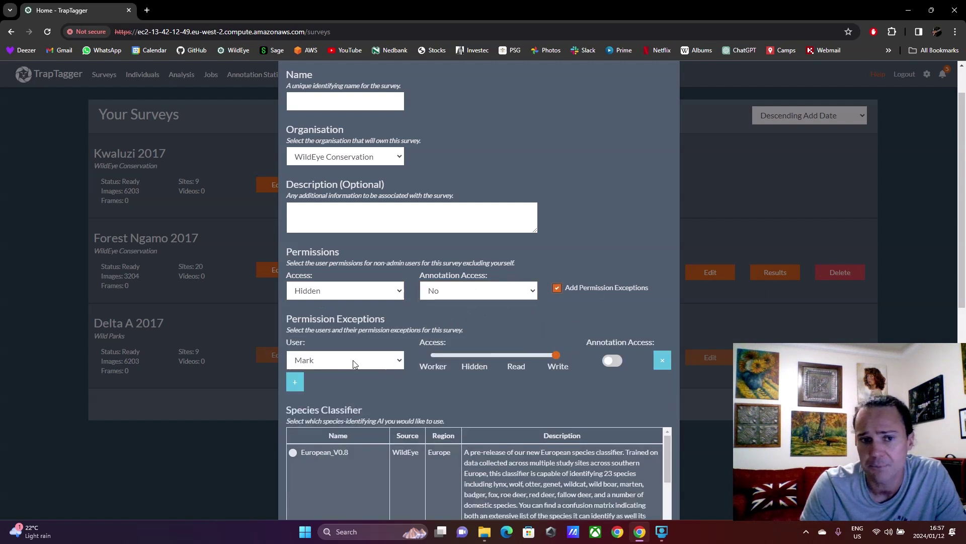
{"action": "left_click", "coordinate": [332, 360]}
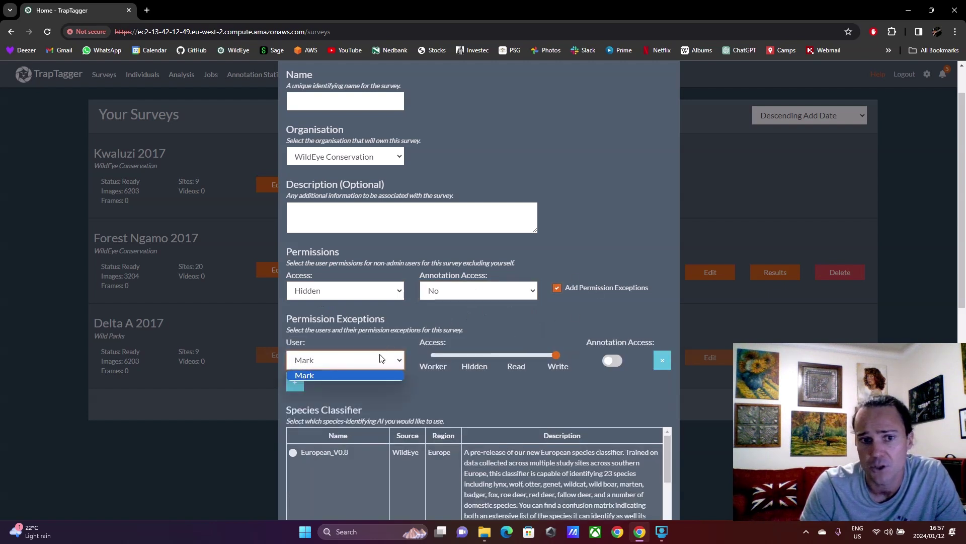
{"action": "left_click", "coordinate": [356, 373]}
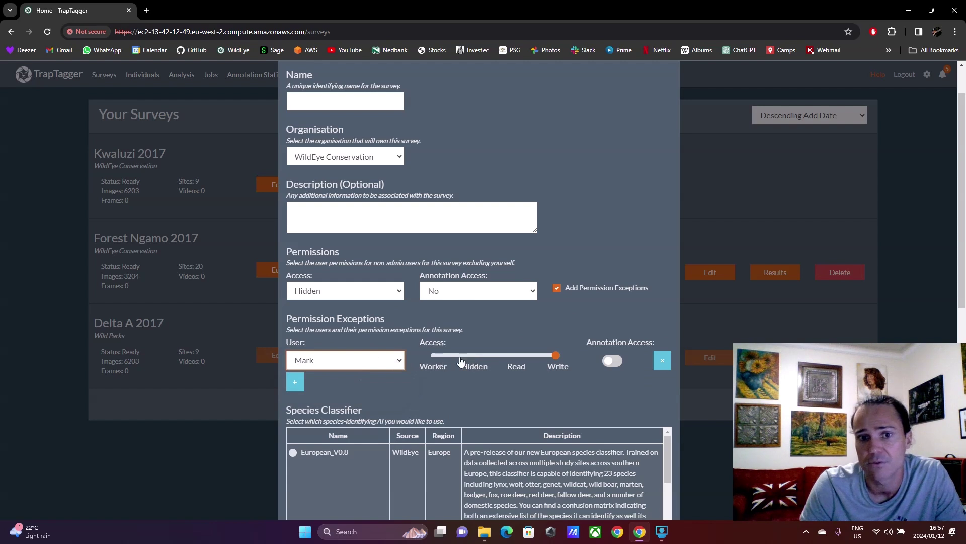
{"action": "left_click_drag", "start_coordinate": [495, 357], "coordinate": [516, 355]}
{"action": "left_click", "coordinate": [611, 360]}
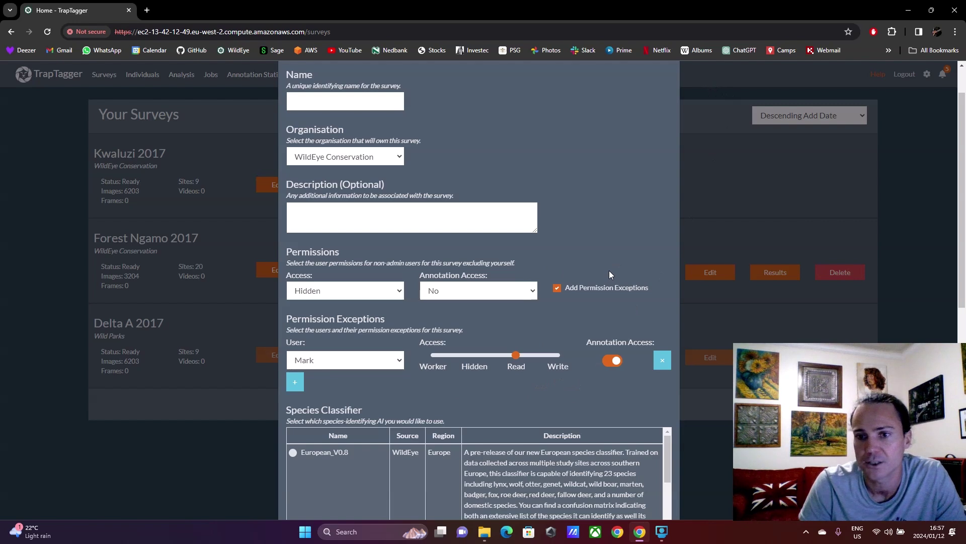
{"action": "scroll", "coordinate": [564, 342], "scroll_direction": "down", "scroll_amount": 5}
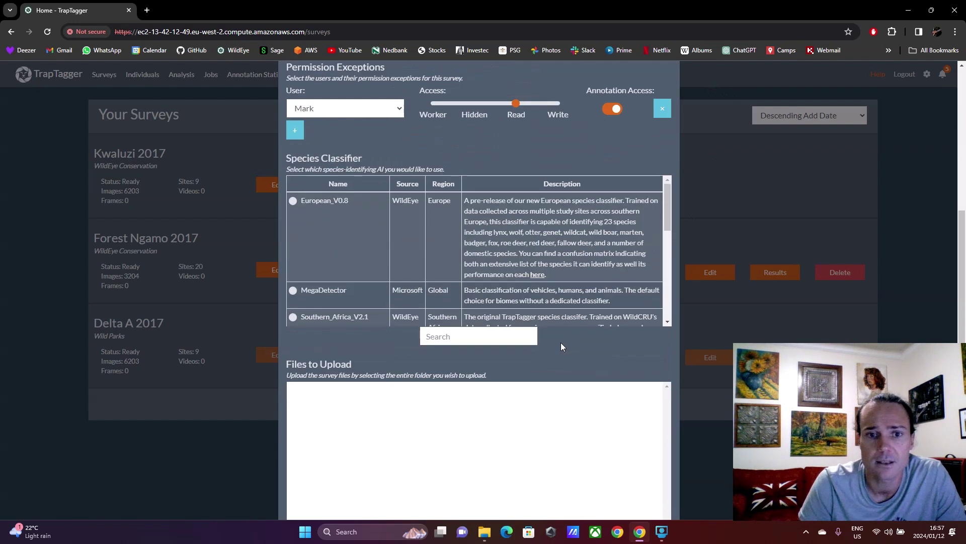